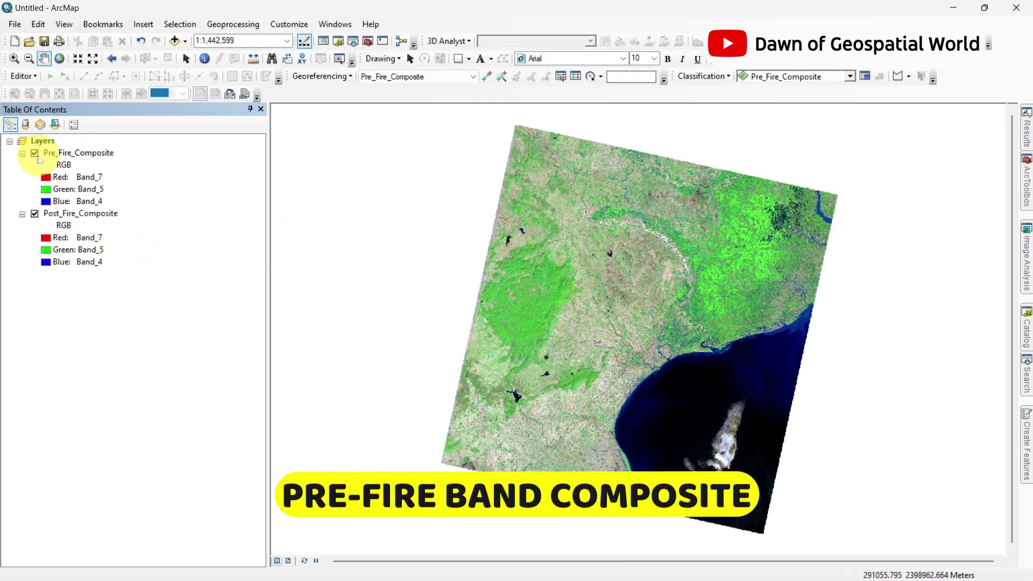
{"action": "left_click", "coordinate": [35, 154]}
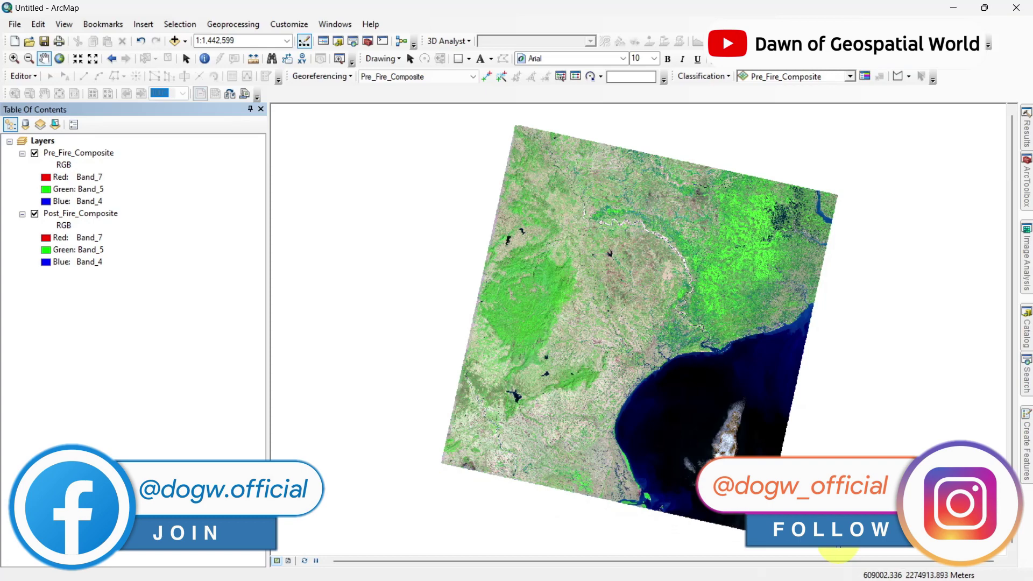
Add the pre-fire SR_B7.TIF and SR_B5.TIF rasters from Indicies > Pre Fire to the map.
{"action": "left_click", "coordinate": [175, 41]}
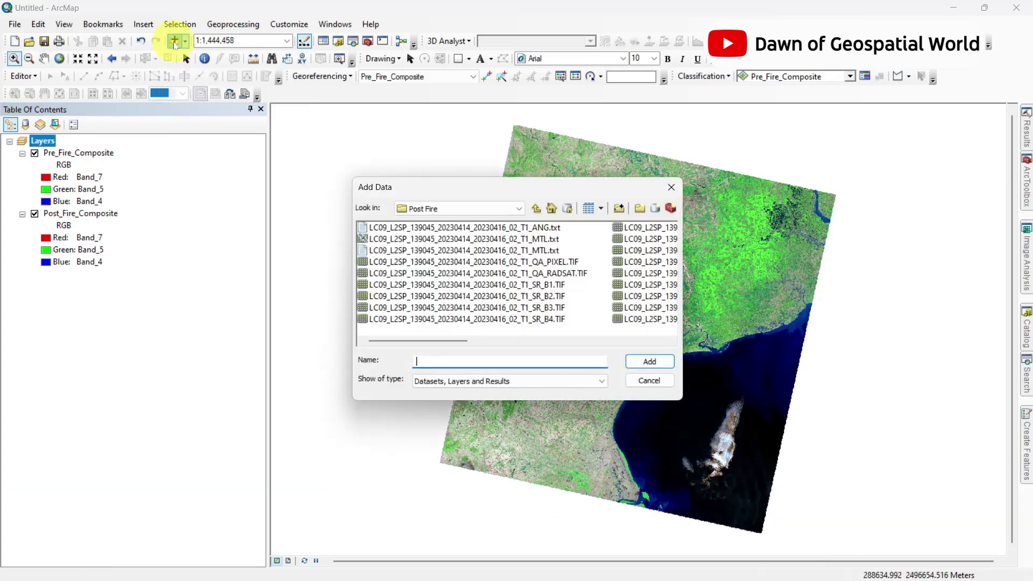
{"action": "left_click", "coordinate": [537, 207]}
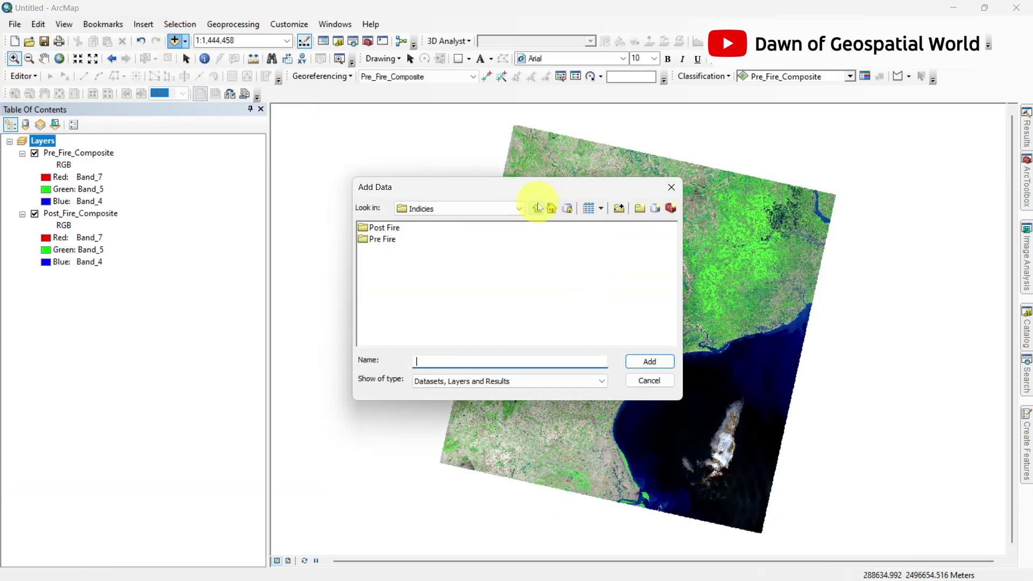
{"action": "double_click", "coordinate": [380, 240]}
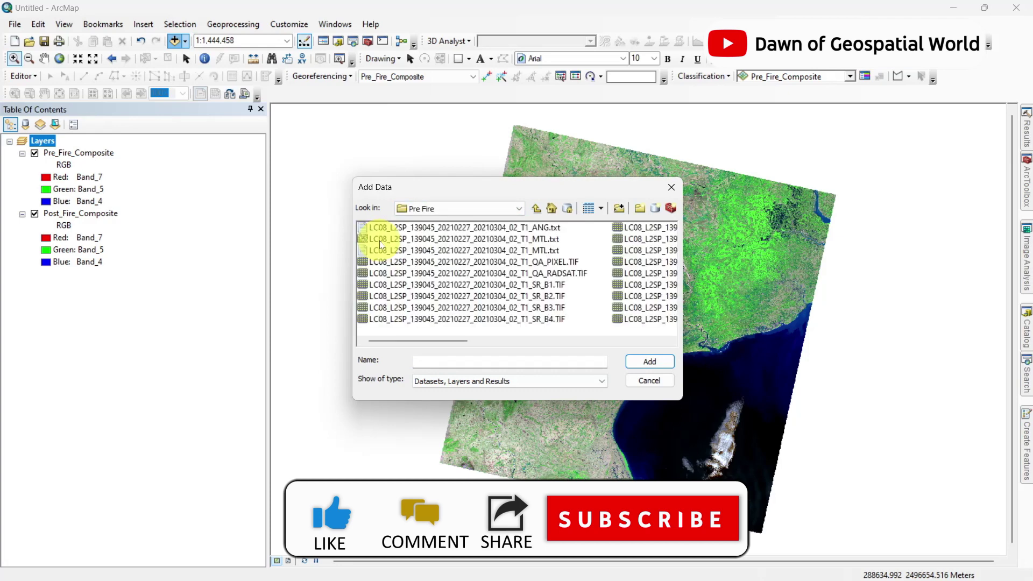
{"action": "left_click", "coordinate": [554, 250]}
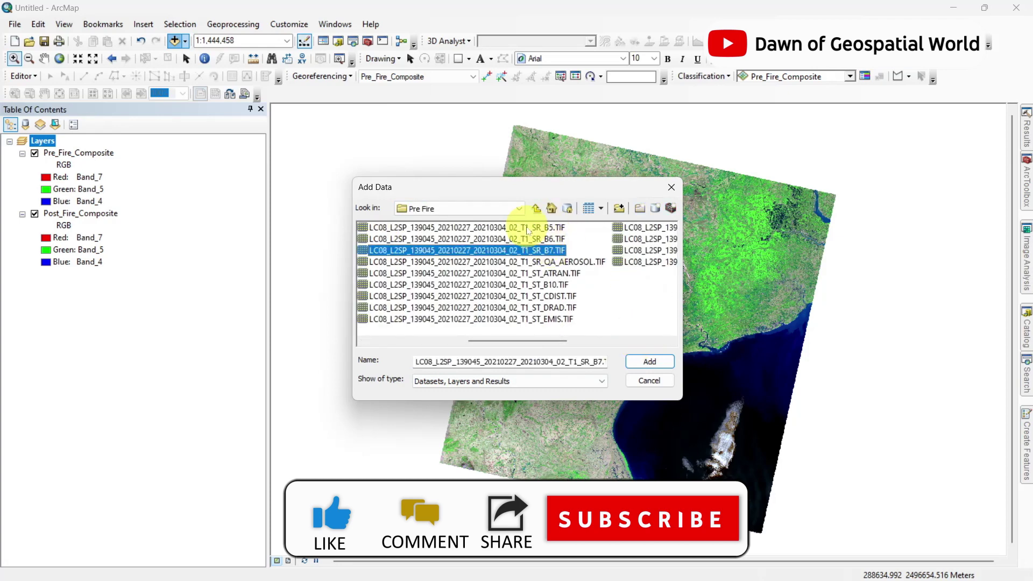
{"action": "left_click", "coordinate": [548, 227], "text": "ctrl"}
{"action": "left_click", "coordinate": [649, 362]}
{"action": "left_click", "coordinate": [1026, 373]}
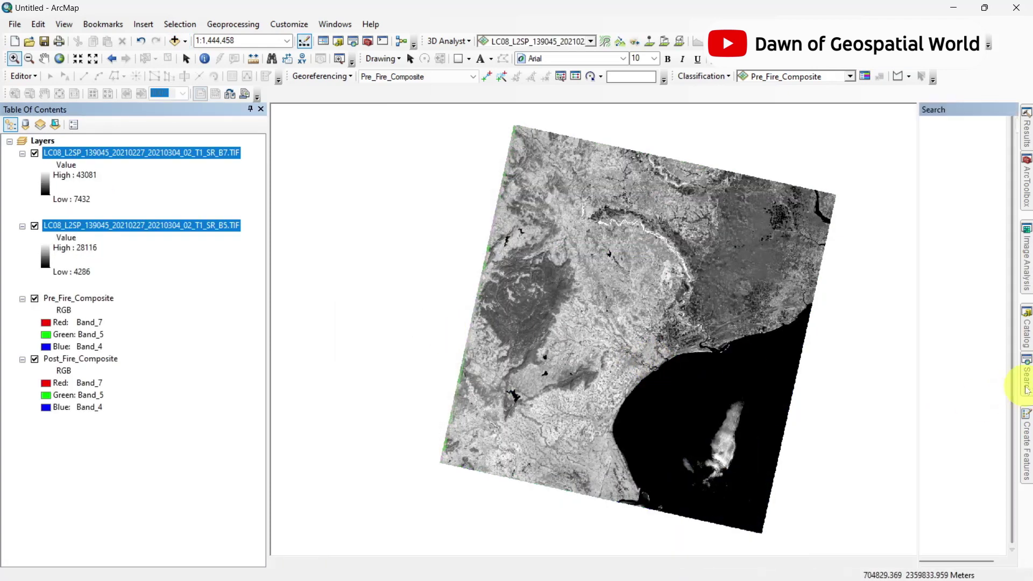
Search for 'raster calculation' and open the Raster Calculator tool.
{"action": "type", "text": "raster calculation"}
{"action": "key", "text": "Return"}
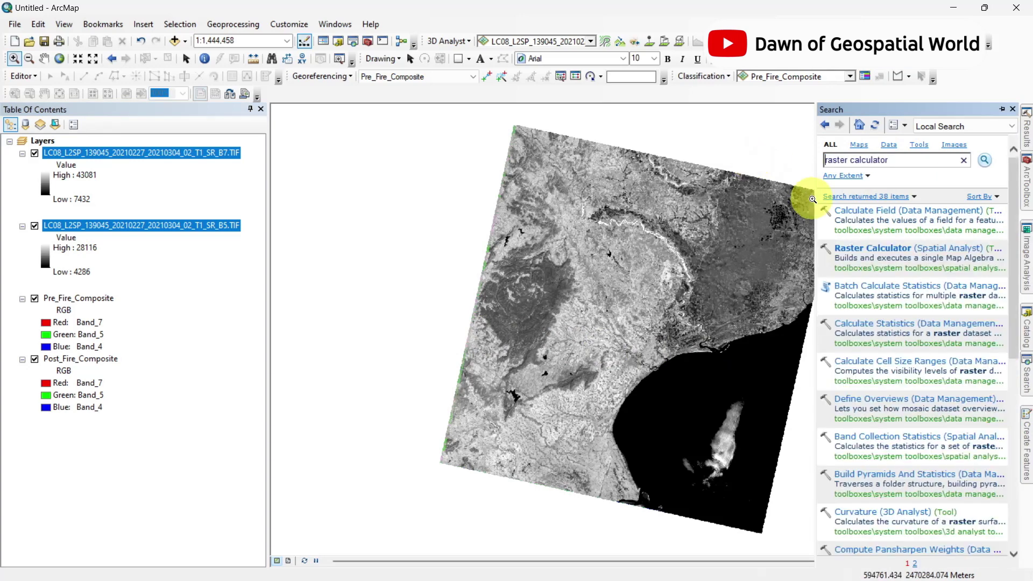
{"action": "left_click", "coordinate": [854, 239]}
{"action": "scroll", "coordinate": [837, 170], "scroll_direction": "down", "scroll_amount": 1}
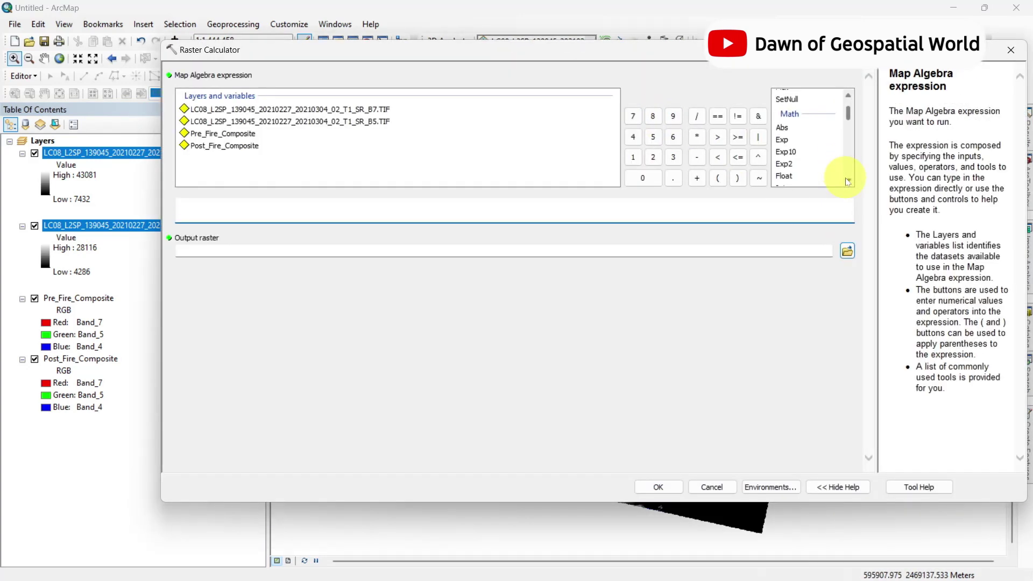
Compute Float(B5 − B7) / Float(B5 + B7) from the pre-fire bands as Pre_NBR.
{"action": "double_click", "coordinate": [383, 123]}
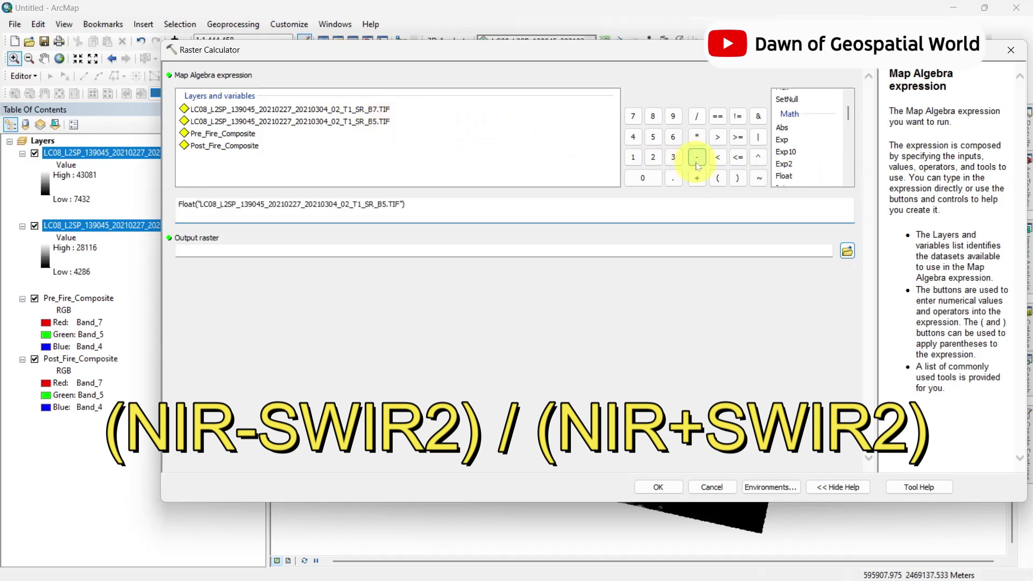
{"action": "left_click", "coordinate": [697, 157]}
{"action": "double_click", "coordinate": [377, 111]}
{"action": "left_click", "coordinate": [681, 211]}
{"action": "left_click", "coordinate": [697, 117]}
{"action": "double_click", "coordinate": [782, 176]}
{"action": "double_click", "coordinate": [363, 122]}
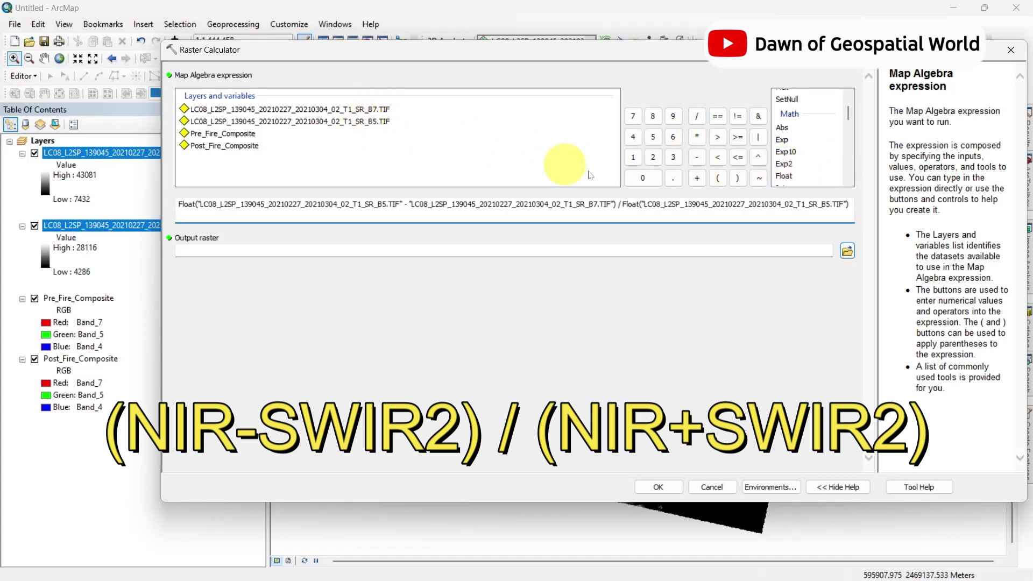
{"action": "left_click", "coordinate": [697, 177]}
{"action": "double_click", "coordinate": [328, 111]}
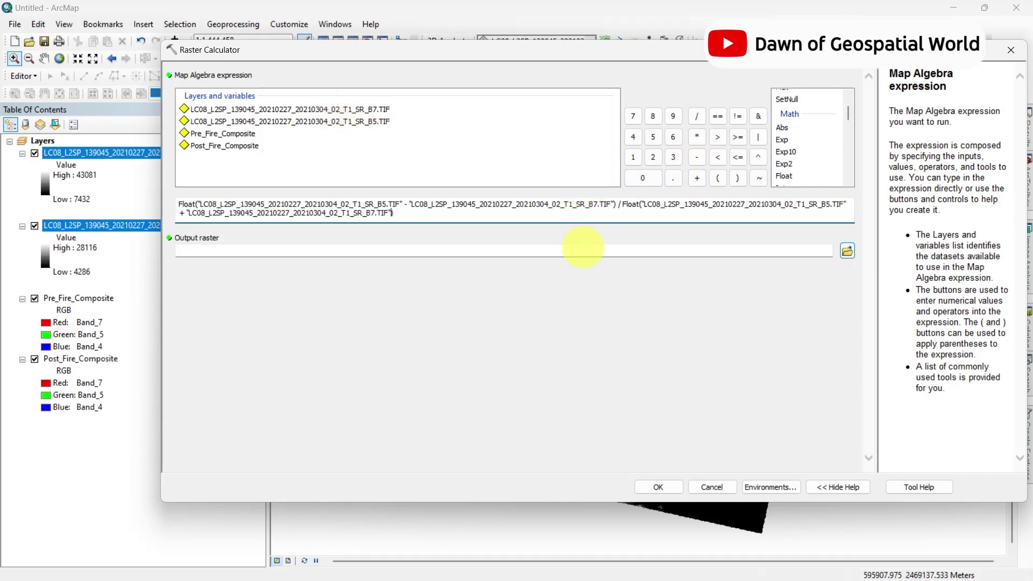
{"action": "left_click", "coordinate": [584, 251]}
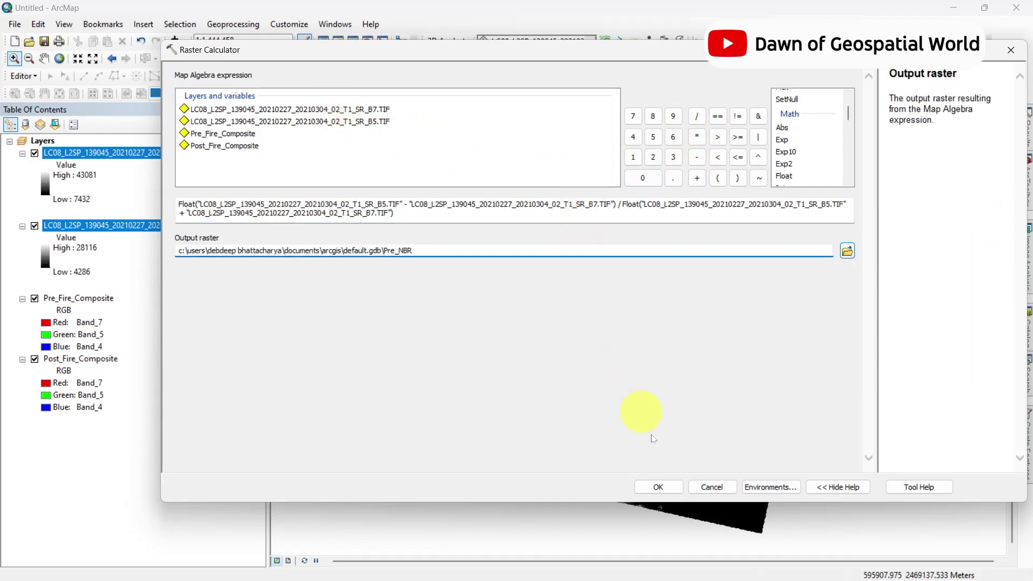
{"action": "left_click", "coordinate": [659, 487]}
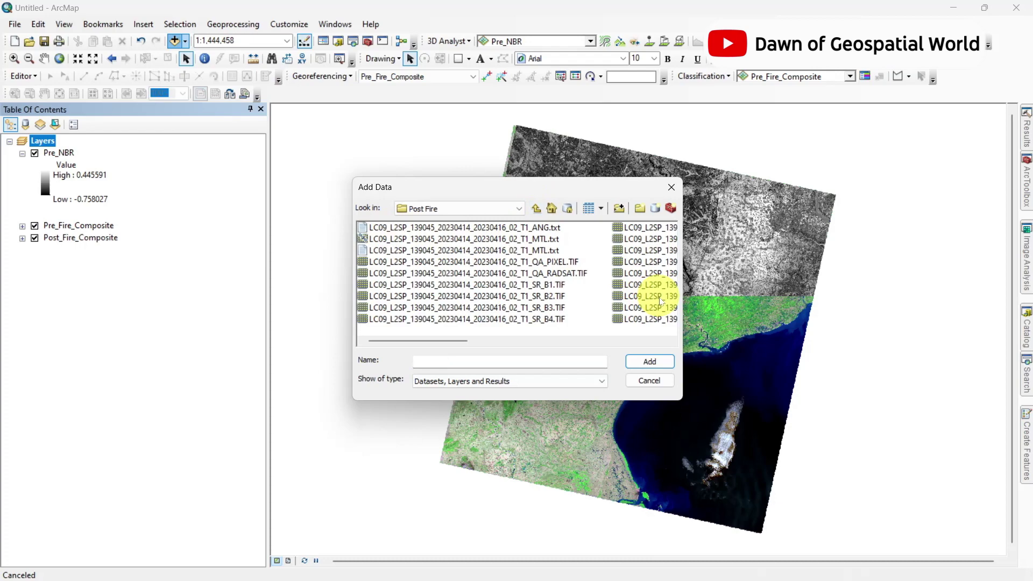
Add post-fire bands 5 and 7 and compute their NBR ratio as Post_NBR.
{"action": "left_click", "coordinate": [519, 250], "text": "ctrl"}
{"action": "key", "text": "Return"}
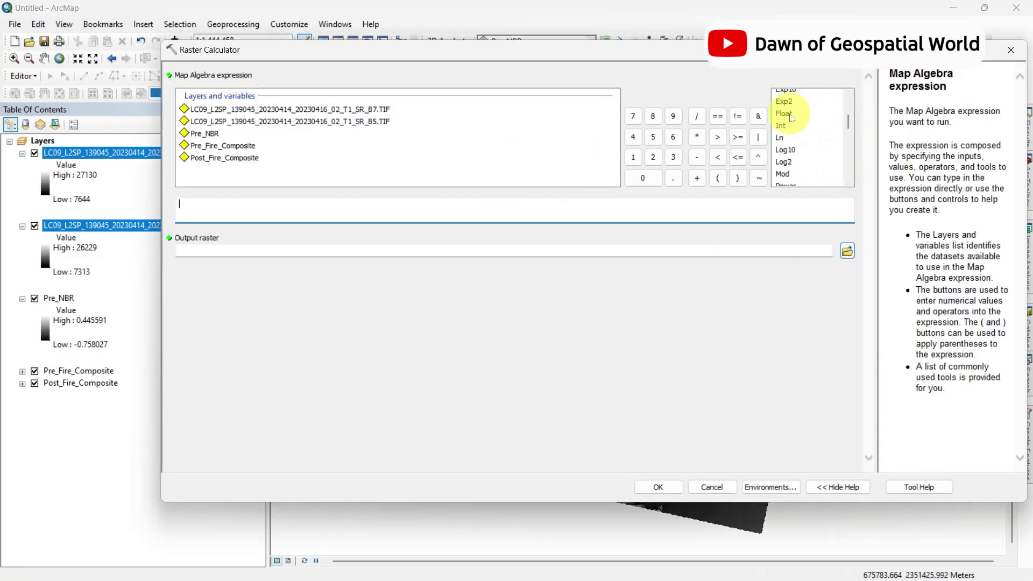
{"action": "double_click", "coordinate": [364, 110]}
{"action": "left_click", "coordinate": [697, 117]}
{"action": "left_click", "coordinate": [784, 113]}
{"action": "double_click", "coordinate": [363, 121]}
{"action": "left_click", "coordinate": [696, 178]}
{"action": "double_click", "coordinate": [376, 109]}
{"action": "left_click", "coordinate": [536, 251]}
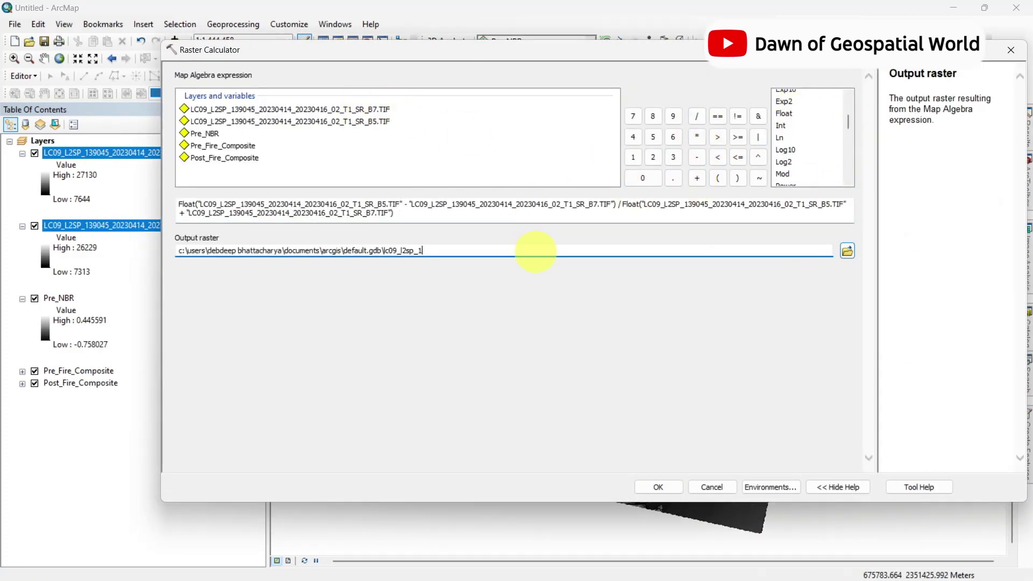
{"action": "type", "text": "Post_NBR"}
{"action": "left_click", "coordinate": [657, 487]}
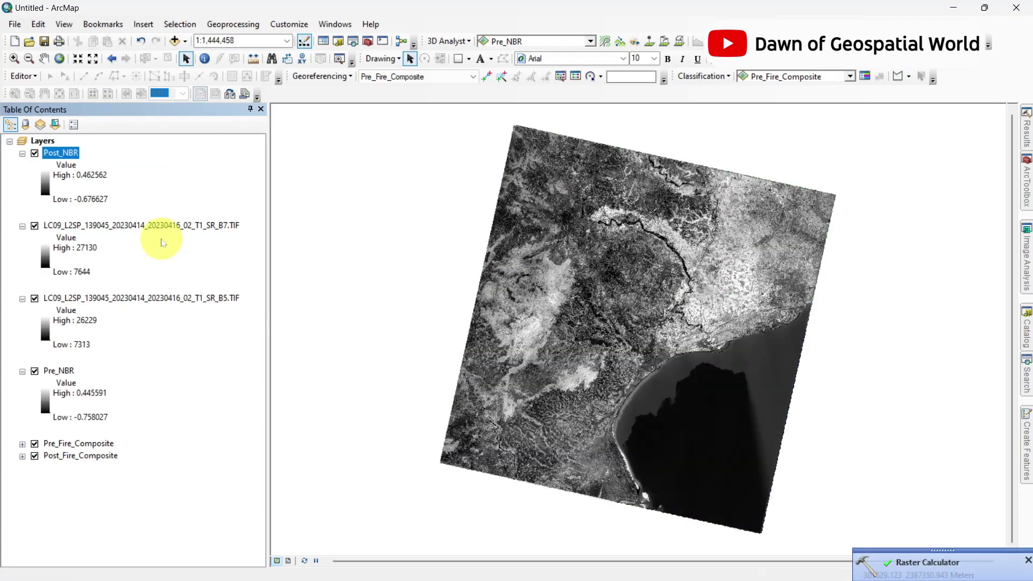
Remove the post-fire band layers, put Post_NBR below Pre_NBR, and hide both fire composites.
{"action": "right_click", "coordinate": [168, 298]}
{"action": "left_click", "coordinate": [202, 319]}
{"action": "left_click_drag", "start_coordinate": [60, 153], "coordinate": [59, 280]}
{"action": "left_click", "coordinate": [35, 298]}
{"action": "left_click", "coordinate": [35, 310]}
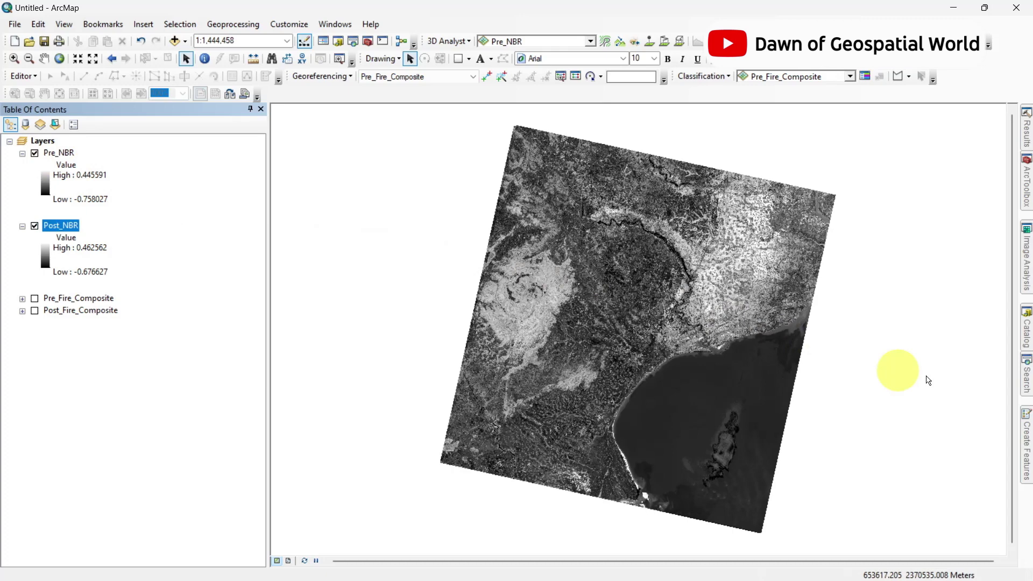
Compute "Pre_NBR" - "Post_NBR" in Raster Calculator and save it as Burned_Area.
{"action": "left_click", "coordinate": [1027, 374]}
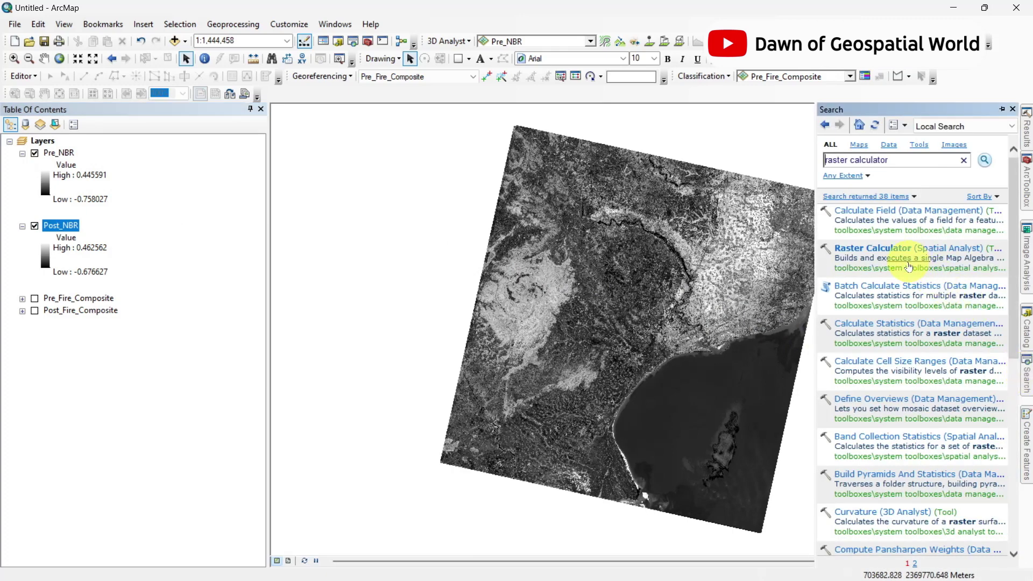
{"action": "left_click", "coordinate": [886, 249]}
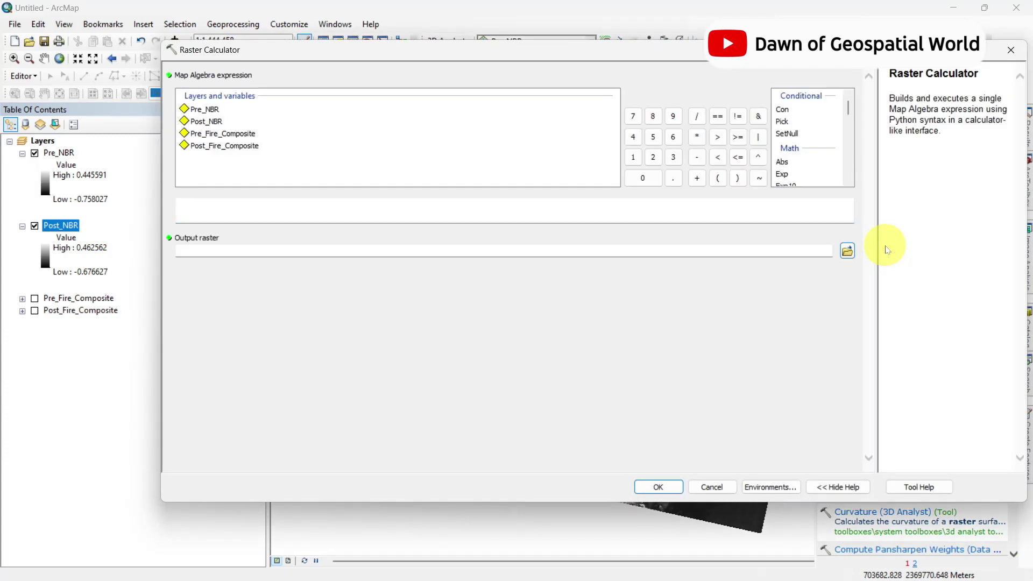
{"action": "double_click", "coordinate": [219, 116]}
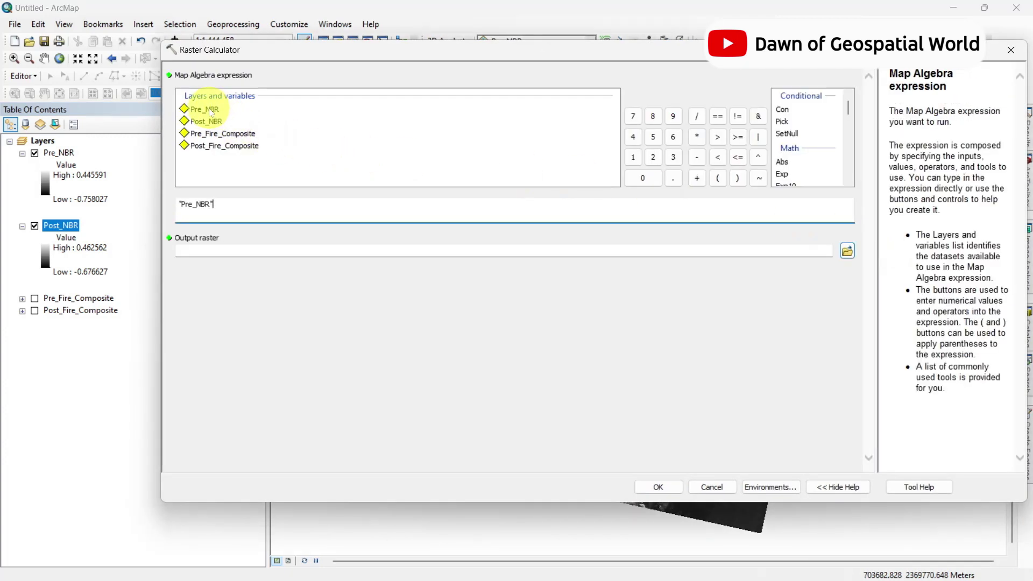
{"action": "left_click", "coordinate": [697, 157]}
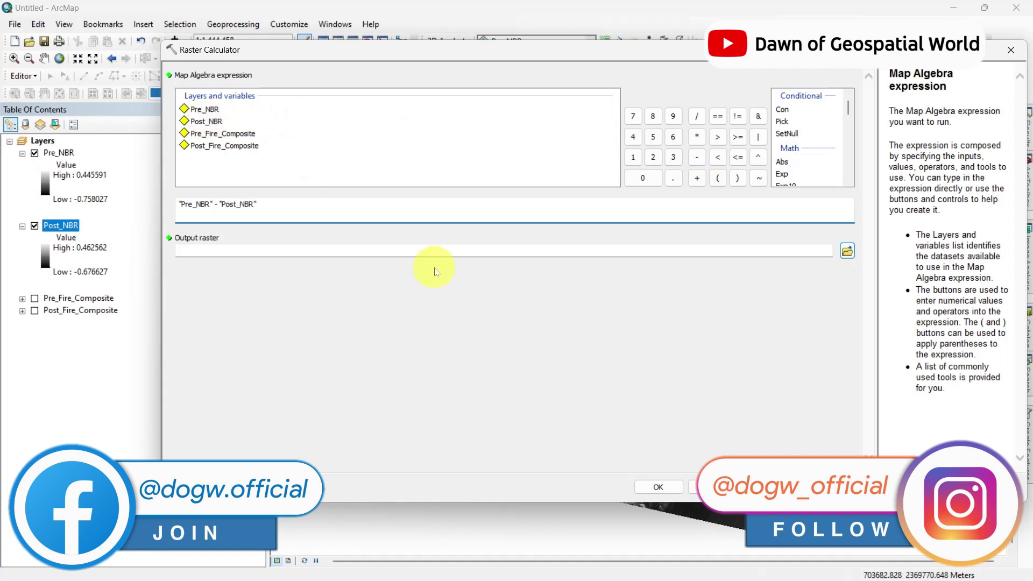
{"action": "left_click", "coordinate": [468, 253]}
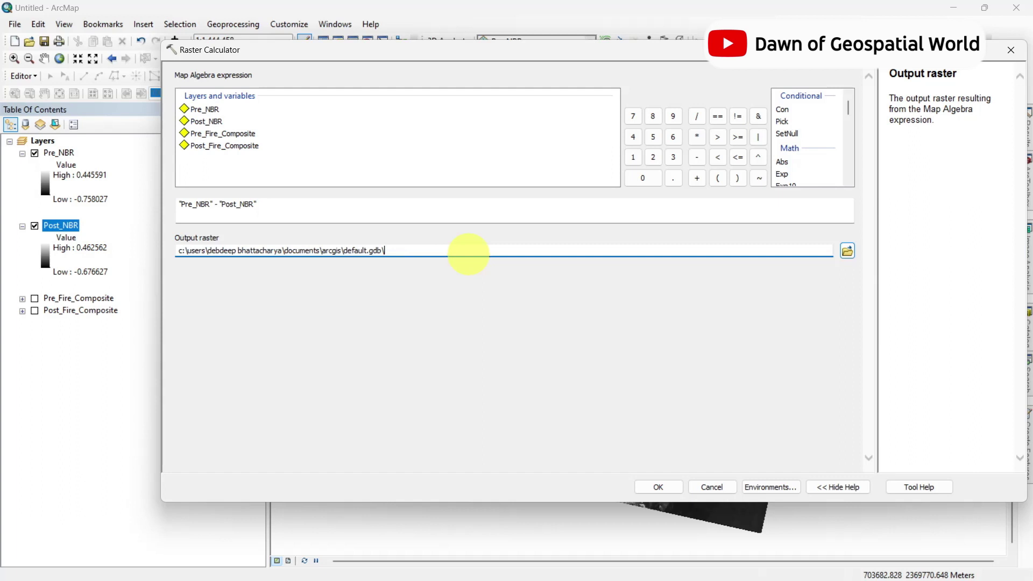
{"action": "type", "text": "Burned"}
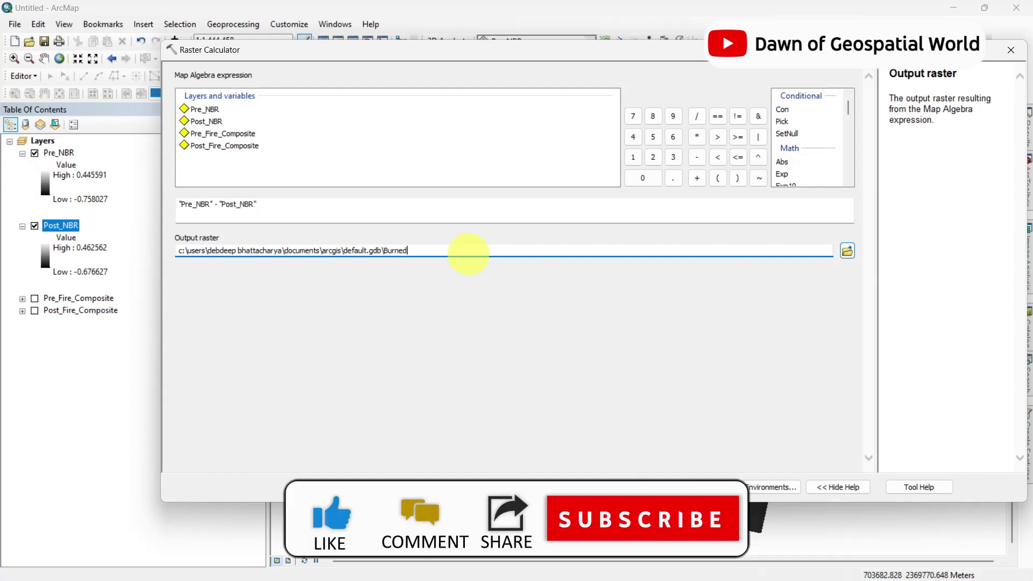
{"action": "type", "text": "_Area"}
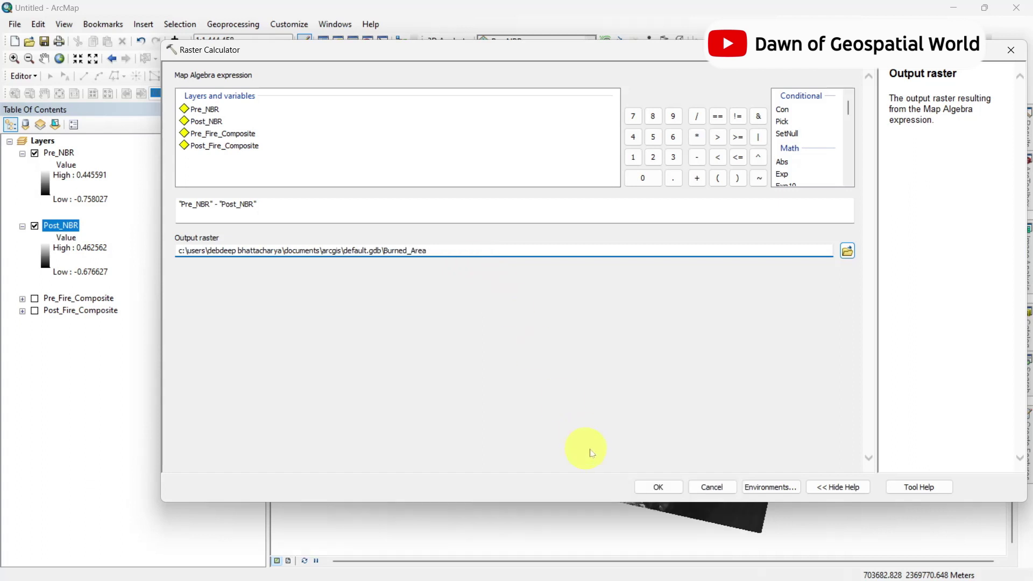
{"action": "left_click", "coordinate": [656, 487]}
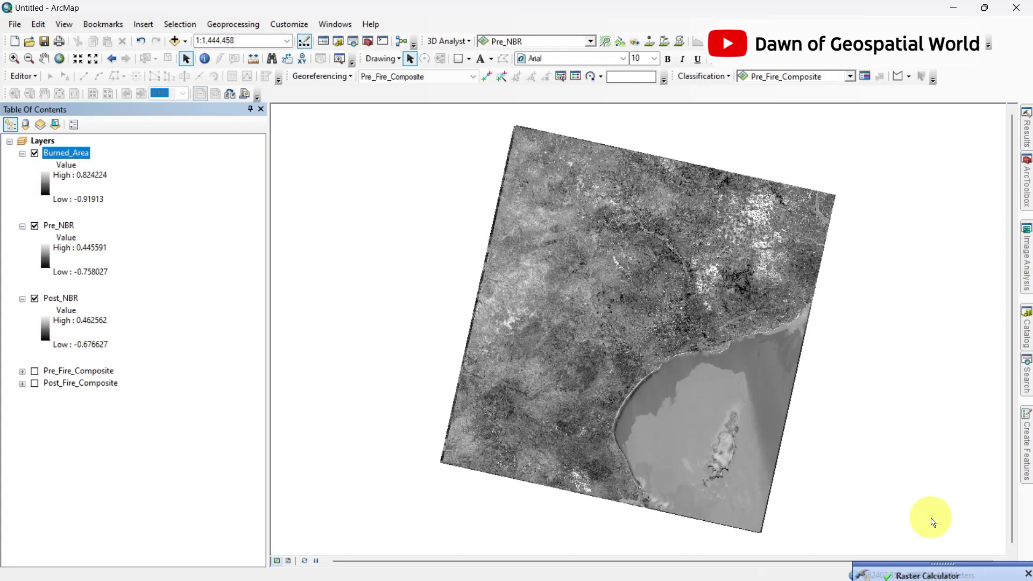
Dismiss the completion notice, then collapse and switch off the Pre_NBR and Post_NBR layers.
{"action": "left_click", "coordinate": [1027, 560]}
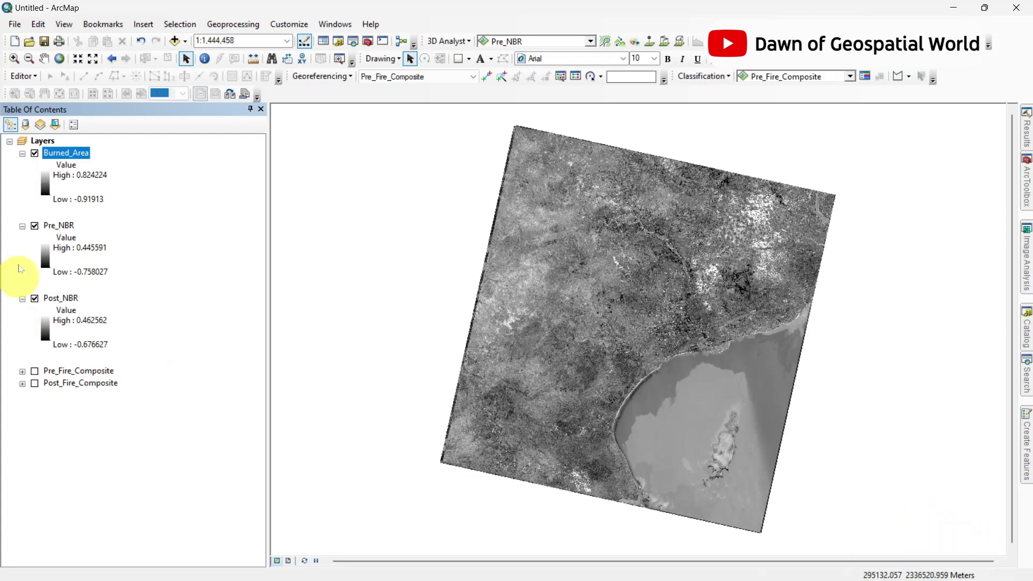
{"action": "left_click", "coordinate": [22, 226]}
{"action": "left_click", "coordinate": [22, 238]}
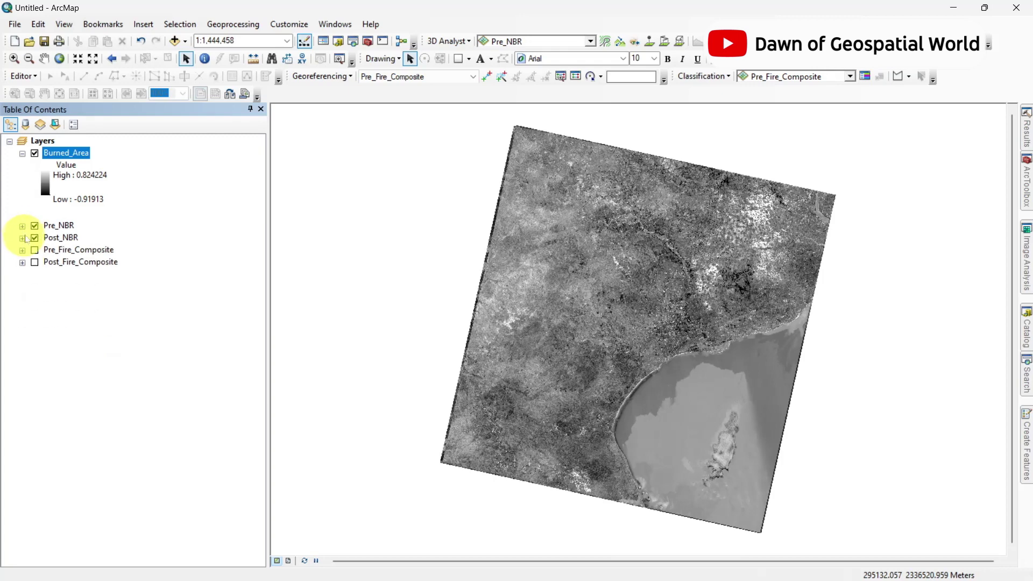
{"action": "left_click", "coordinate": [34, 227]}
{"action": "left_click", "coordinate": [35, 239]}
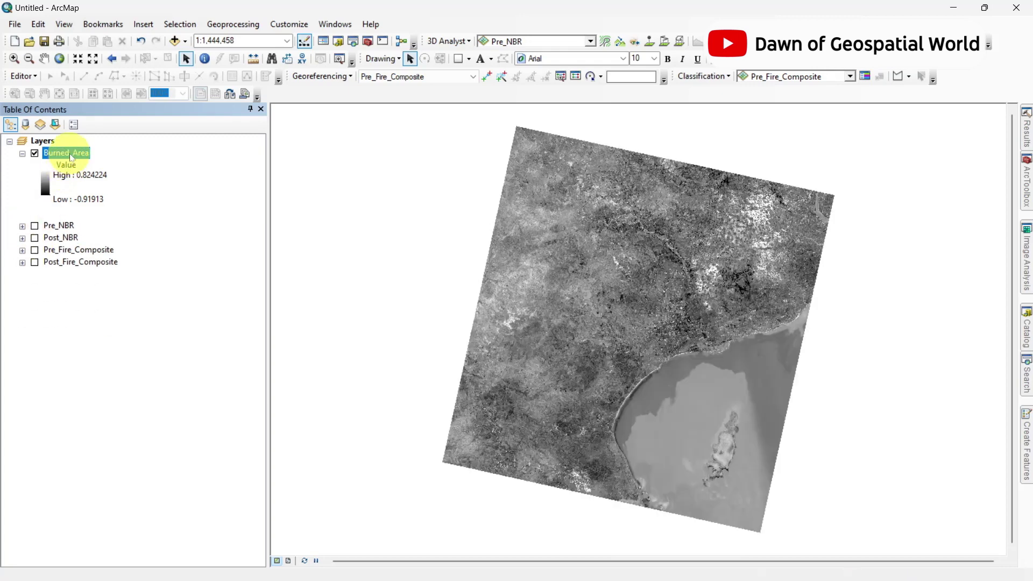
Rename the Burned_Area layer to dNBR and give it a purple-pink-yellow stretched colour ramp.
{"action": "right_click", "coordinate": [70, 156]}
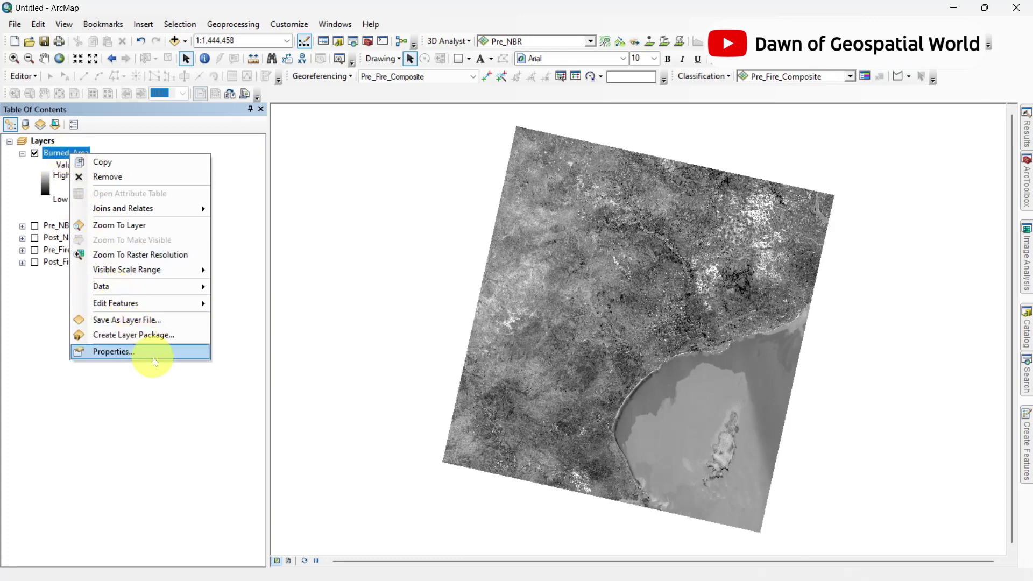
{"action": "left_click", "coordinate": [113, 352]}
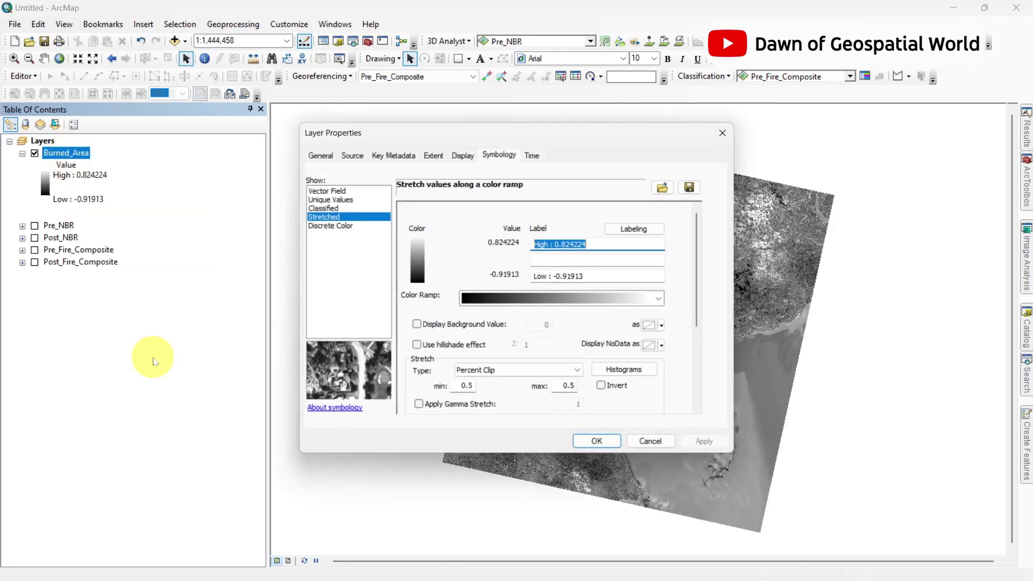
{"action": "left_click", "coordinate": [331, 156]}
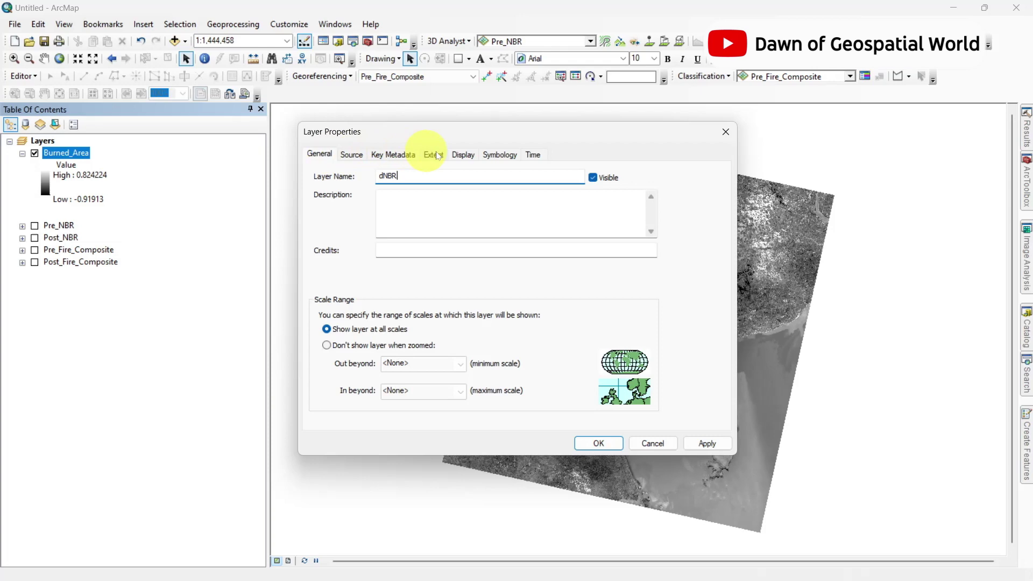
{"action": "left_click", "coordinate": [499, 155]}
{"action": "left_click", "coordinate": [659, 283]}
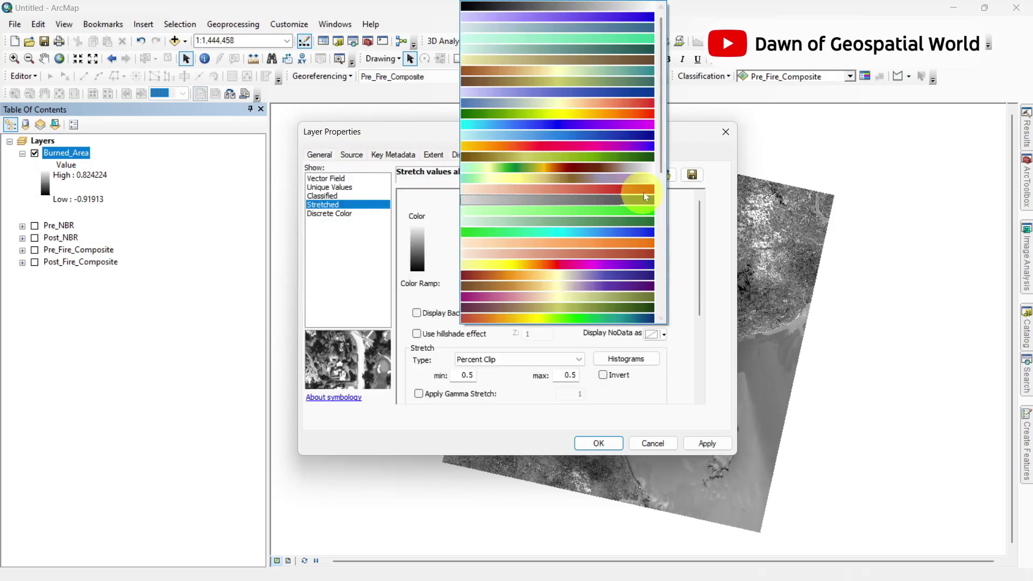
{"action": "left_click", "coordinate": [646, 148]}
{"action": "left_click", "coordinate": [597, 442]}
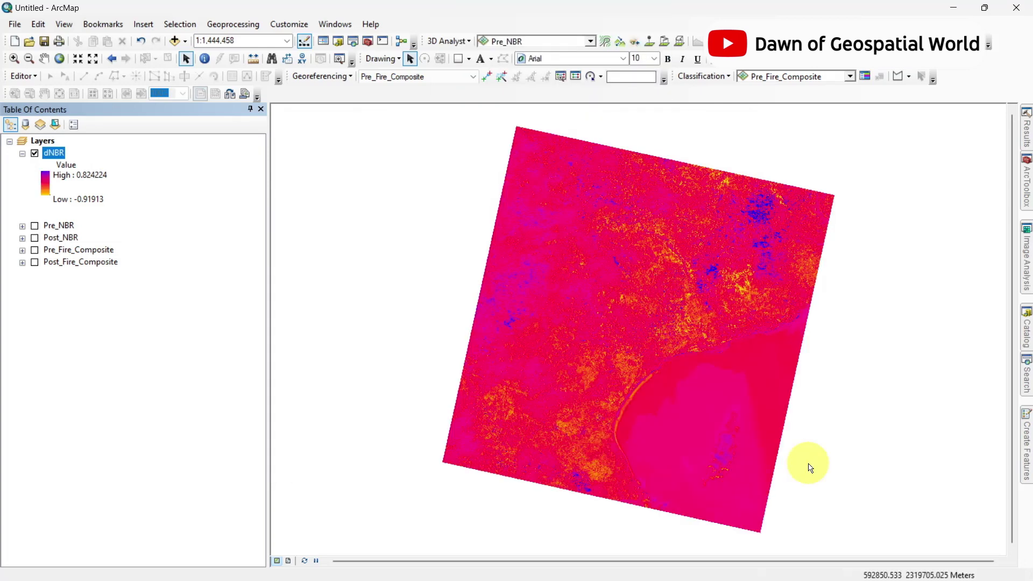
Zoom into part of the dNBR raster and pan the view across it.
{"action": "left_click", "coordinate": [14, 59]}
{"action": "left_click_drag", "start_coordinate": [445, 201], "coordinate": [560, 340]}
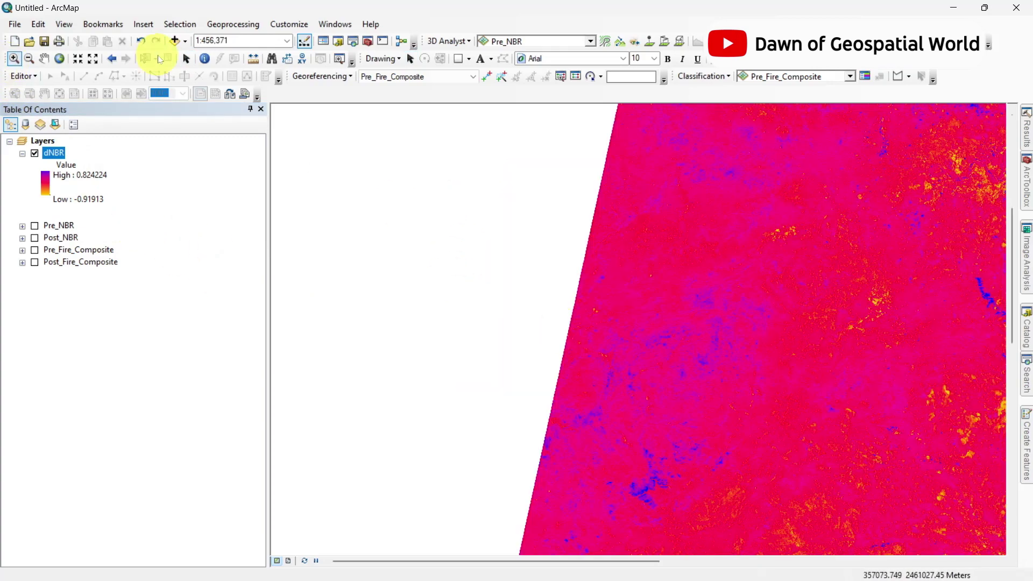
{"action": "left_click", "coordinate": [44, 58]}
{"action": "left_click_drag", "start_coordinate": [761, 371], "coordinate": [535, 298]}
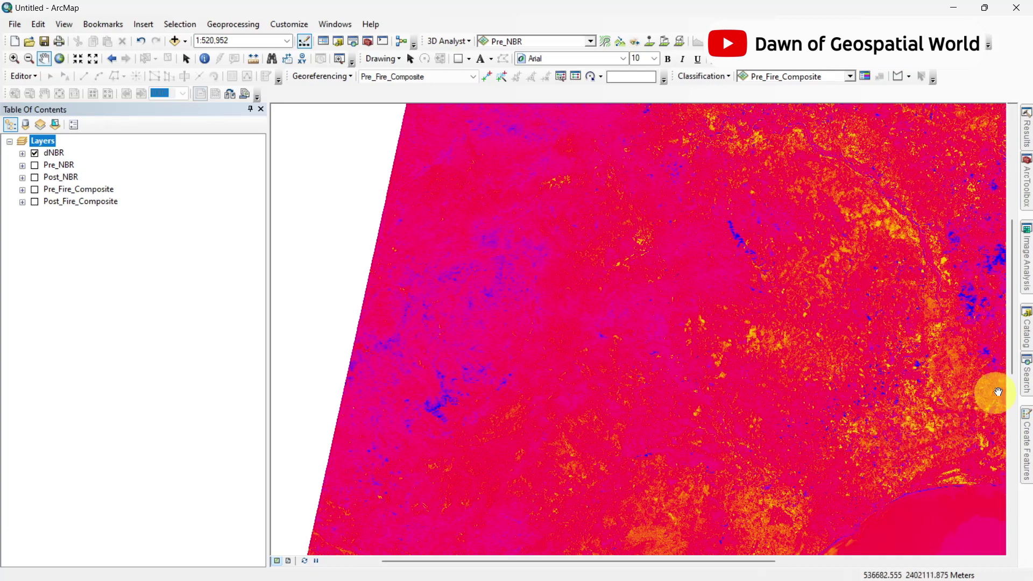
Switch the dNBR layer's symbology to Classified with 7 classes and open the break values.
{"action": "double_click", "coordinate": [54, 153]}
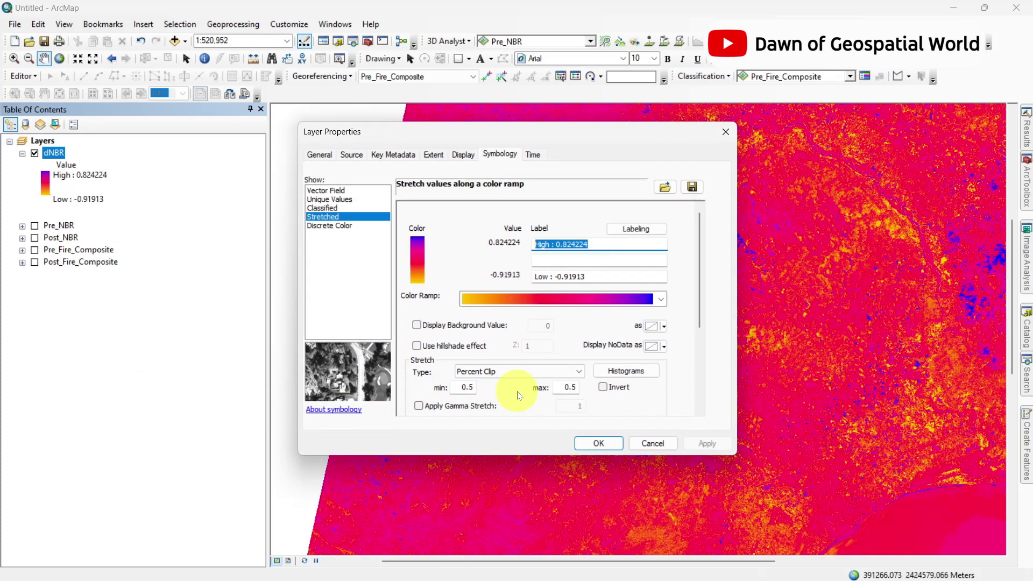
{"action": "left_click", "coordinate": [321, 208]}
{"action": "left_click", "coordinate": [605, 251]}
{"action": "left_click", "coordinate": [665, 250]}
Enter manual breaks -0.251, -0.101, 0.269, 0.439, 0.659, 0.99 and 1.3.
{"action": "type", "text": "-0.25"}
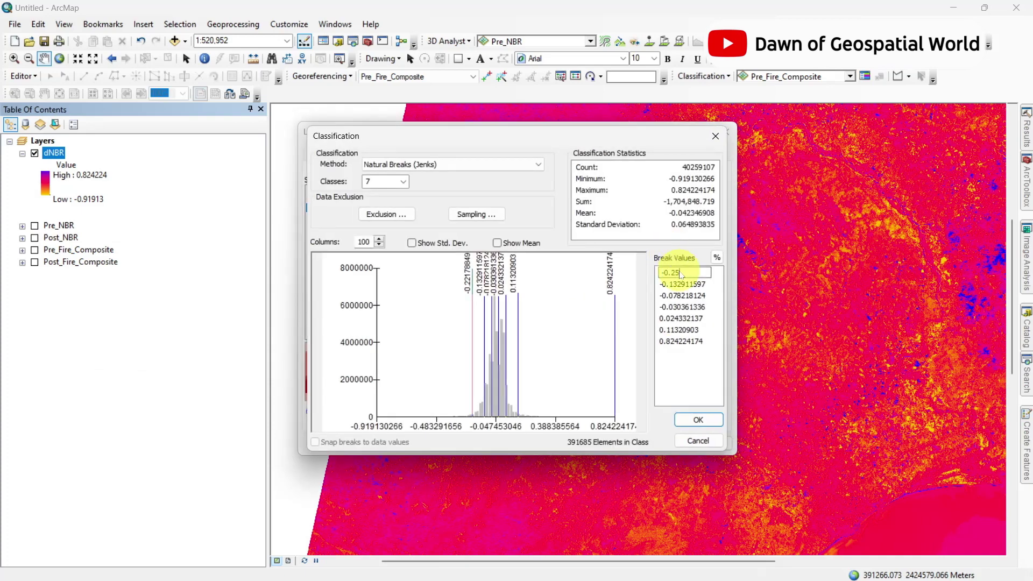
{"action": "type", "text": "1"}
{"action": "key", "text": "Return"}
{"action": "type", "text": "-0.101"}
{"action": "key", "text": "Return"}
{"action": "type", "text": "0.99"}
{"action": "key", "text": "Return"}
{"action": "type", "text": "0.269"}
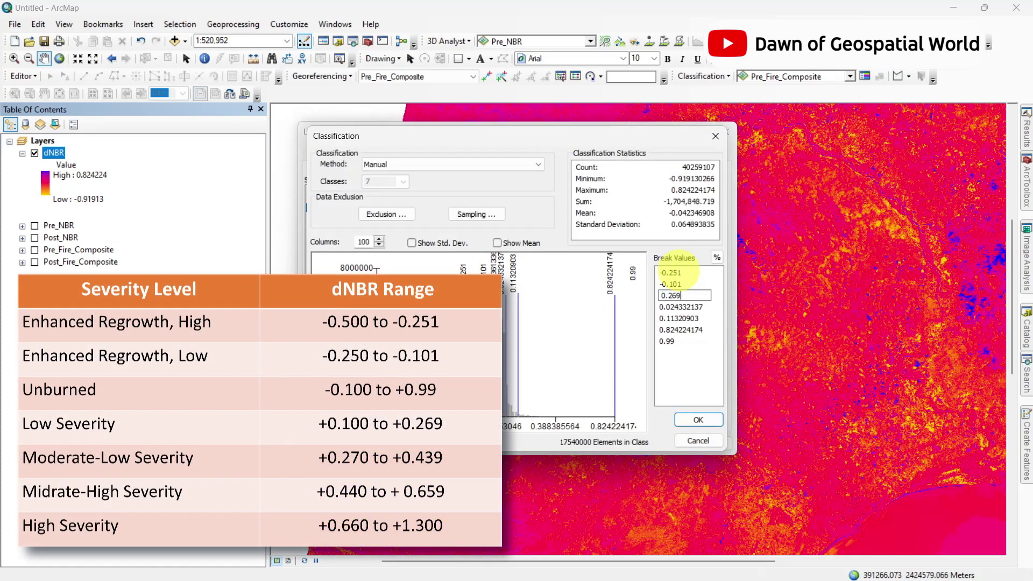
{"action": "key", "text": "Return"}
{"action": "type", "text": "1"}
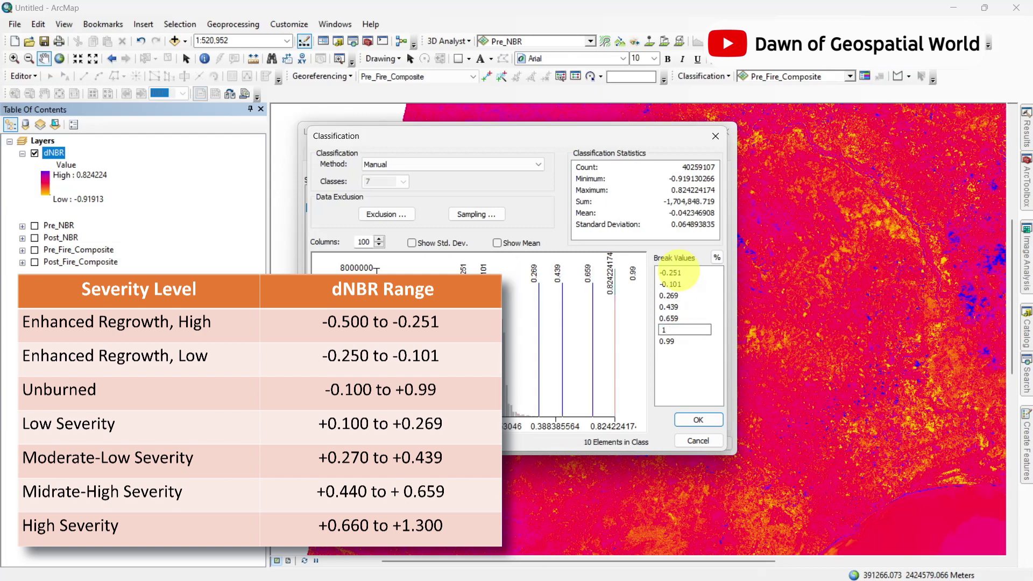
{"action": "type", "text": ".3"}
{"action": "key", "text": "Return"}
Label the classes Enhanced Growth, High through Unburned, Low, Moderate-Low, Moderate-High and High Severity.
{"action": "left_click", "coordinate": [697, 420]}
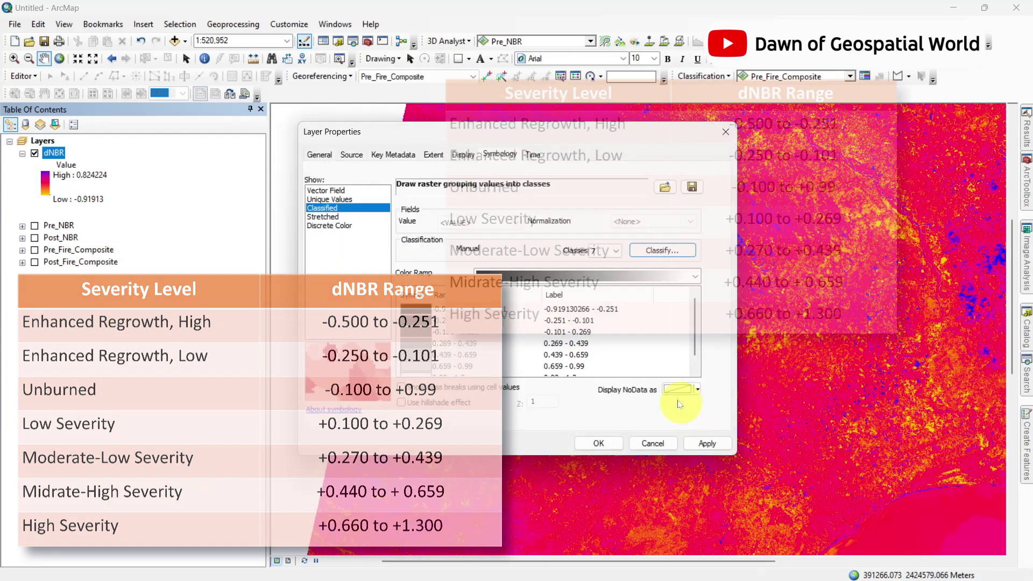
{"action": "left_click", "coordinate": [581, 309]}
{"action": "type", "text": "Enhanced Growth, High"}
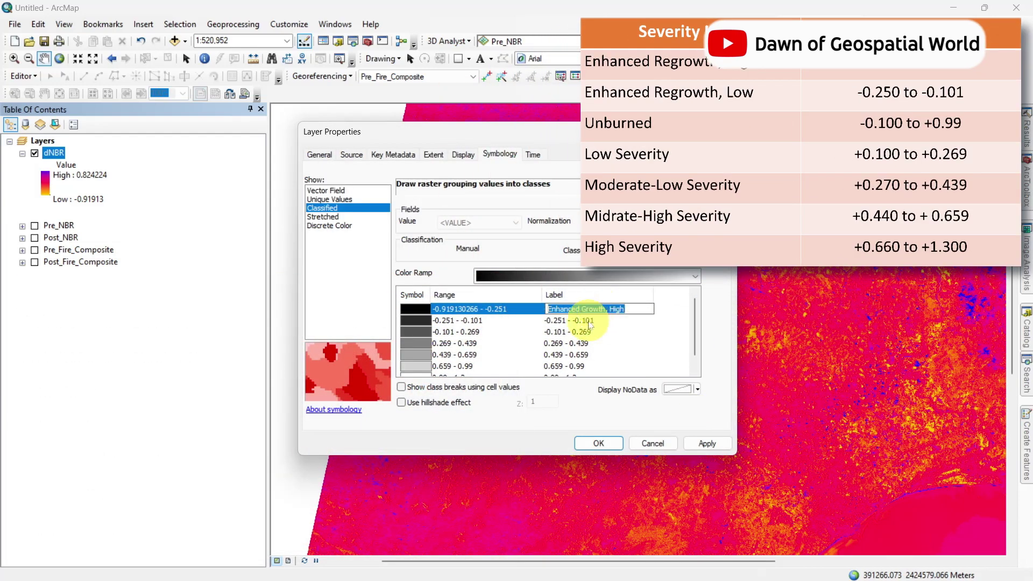
{"action": "key", "text": "Return"}
{"action": "type", "text": "Enhanced Growth, Low"}
{"action": "key", "text": "Return"}
{"action": "type", "text": "Unburned"}
{"action": "key", "text": "Return"}
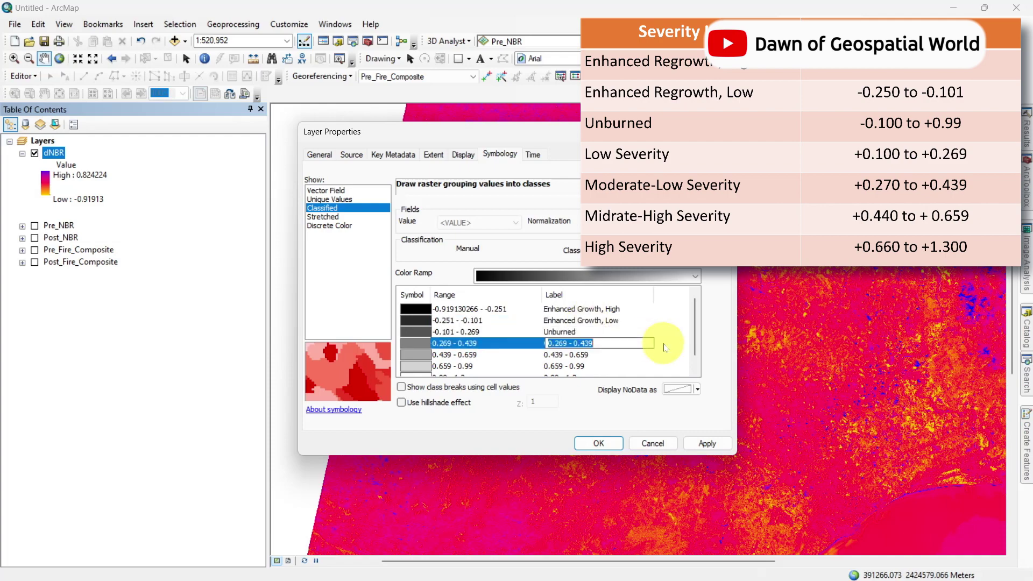
{"action": "type", "text": "Low Severity"}
{"action": "key", "text": "Return"}
{"action": "type", "text": "Moderate-Low Seve"}
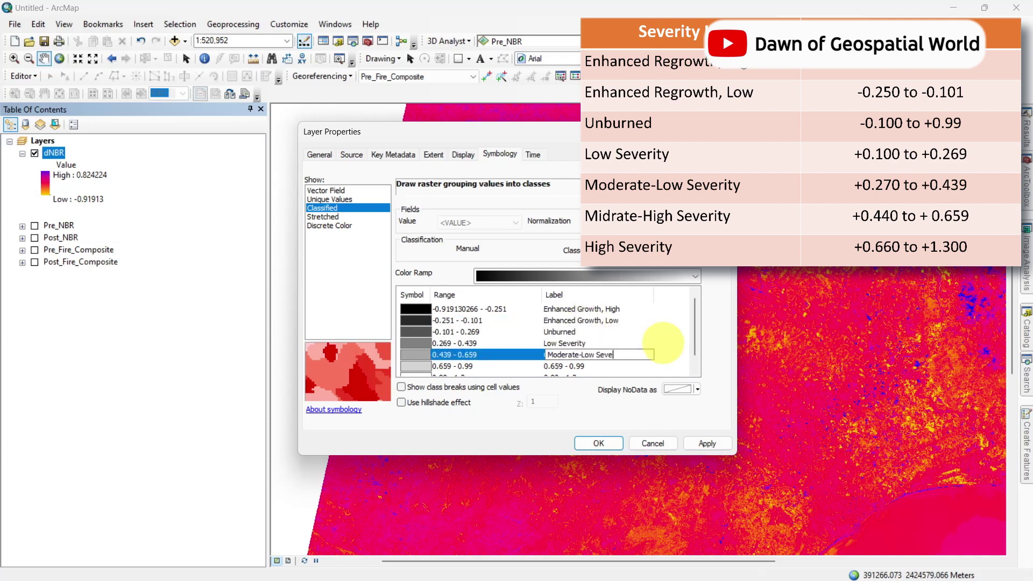
{"action": "type", "text": "rity"}
{"action": "key", "text": "Return"}
{"action": "type", "text": "Miderate-High Severity"}
{"action": "key", "text": "Return"}
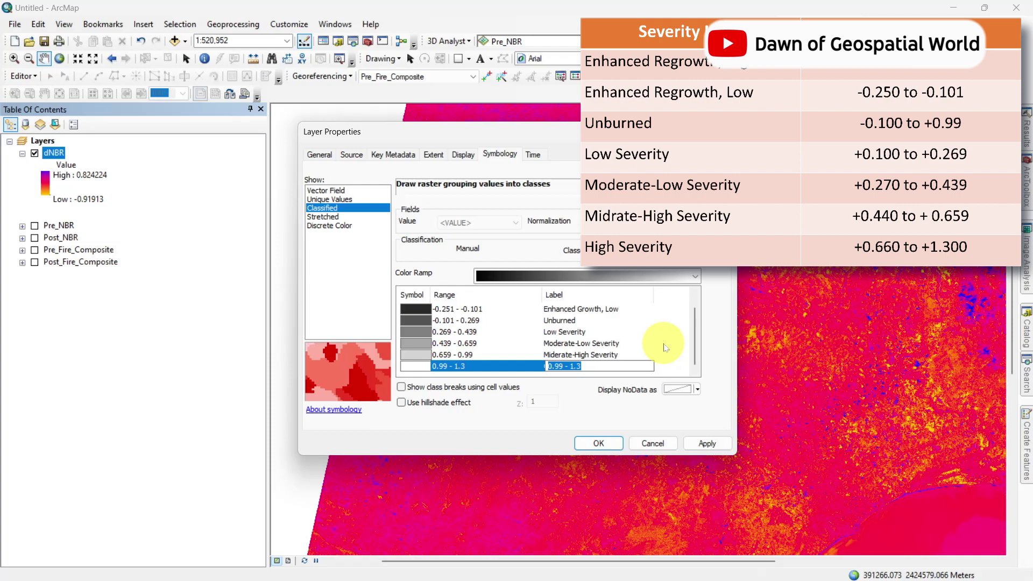
{"action": "key", "text": "Return"}
Colour the classes dark grey, maroon, green, yellow, light salmon, red and purple, and apply.
{"action": "left_click", "coordinate": [419, 309]}
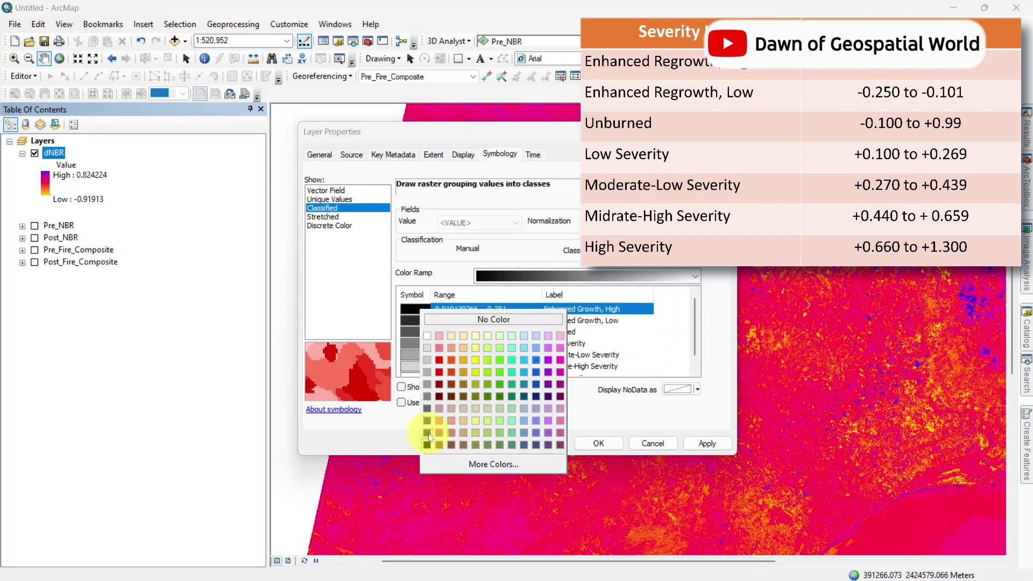
{"action": "left_click", "coordinate": [432, 438]}
{"action": "left_click", "coordinate": [415, 320]}
{"action": "left_click", "coordinate": [429, 459]}
{"action": "left_click", "coordinate": [421, 332]}
{"action": "left_click", "coordinate": [463, 458]}
{"action": "left_click", "coordinate": [415, 343]}
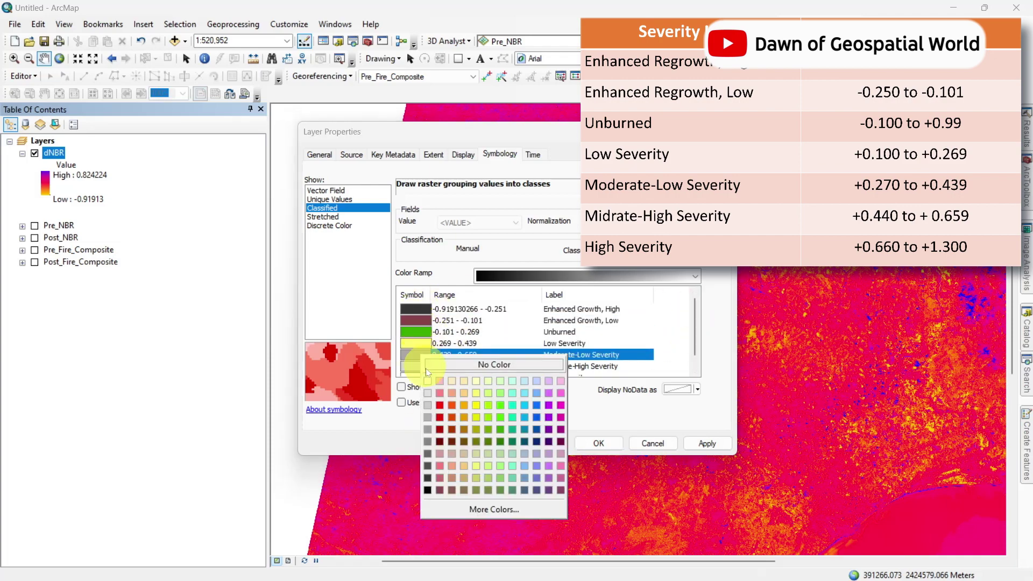
{"action": "left_click", "coordinate": [449, 469]}
{"action": "left_click", "coordinate": [415, 354]}
{"action": "left_click", "coordinate": [430, 478]}
{"action": "left_click", "coordinate": [422, 366]}
{"action": "left_click", "coordinate": [424, 370]}
{"action": "left_click", "coordinate": [543, 468]}
{"action": "left_click", "coordinate": [599, 443]}
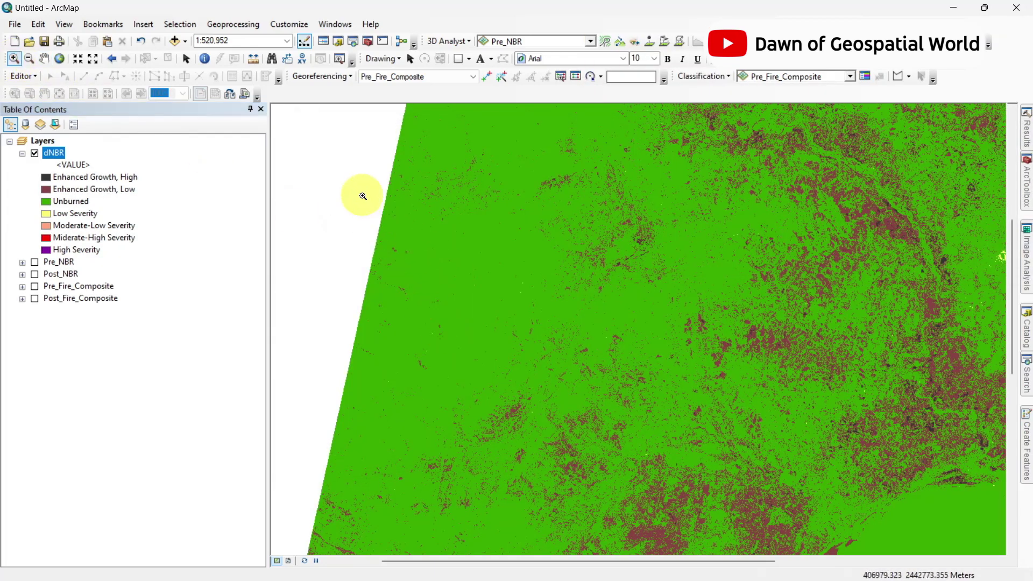
Zoom in twice on the classified dNBR map to inspect the scattered burn patches.
{"action": "left_click_drag", "start_coordinate": [362, 195], "coordinate": [509, 381]}
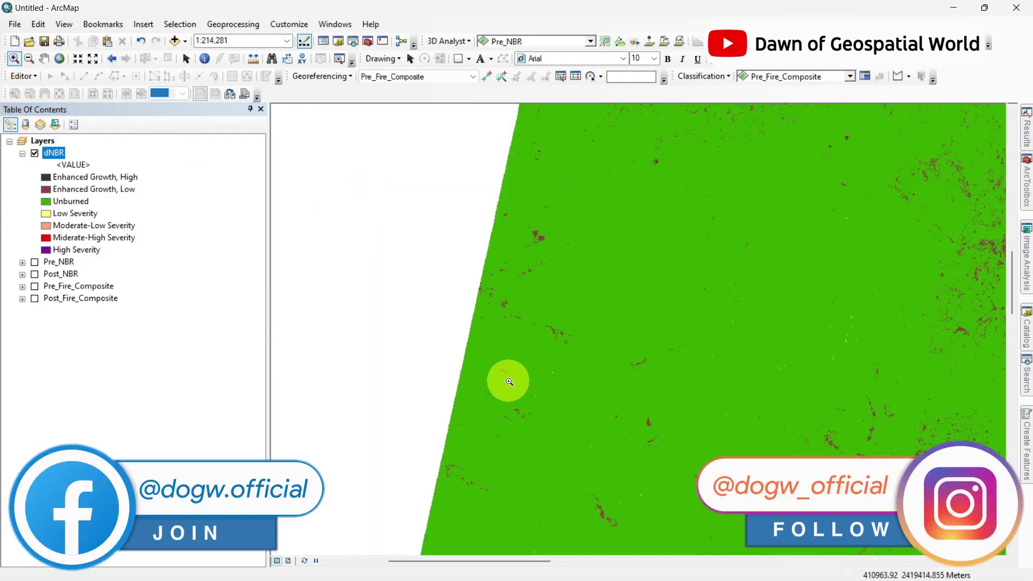
{"action": "left_click_drag", "start_coordinate": [449, 165], "coordinate": [720, 552]}
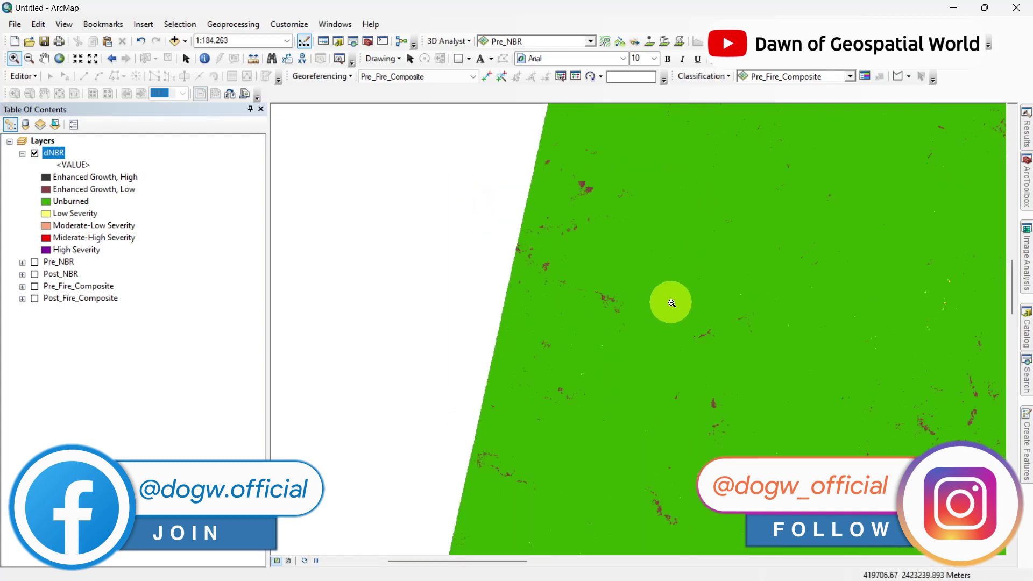